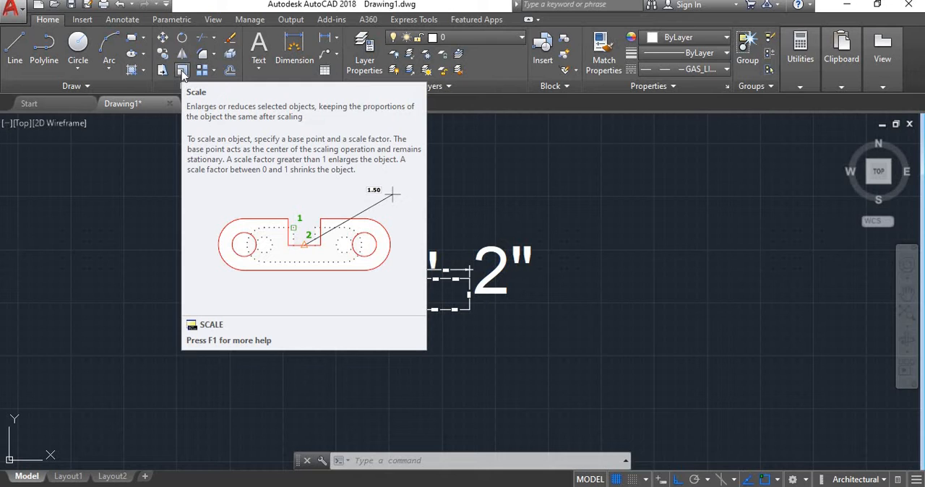
Scale the rectangle and its two dimensions by a factor of .98 about the rectangle's lower-right corner.
left_click(182, 72)
left_click(512, 353)
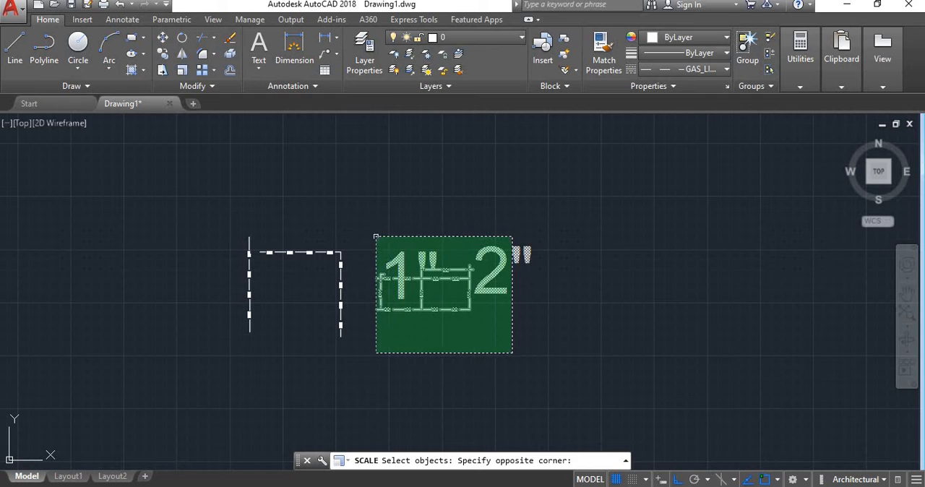
left_click(376, 236)
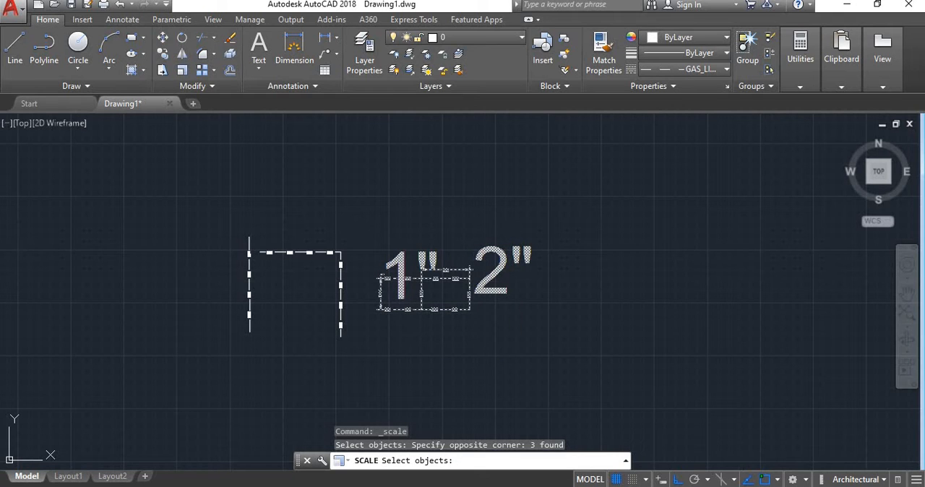
key("Return")
left_click(469, 309)
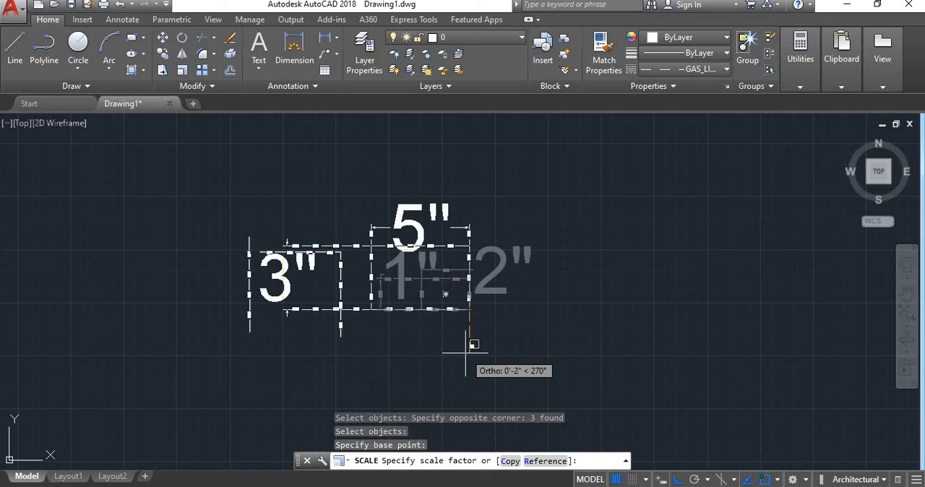
type(".98")
key("Return")
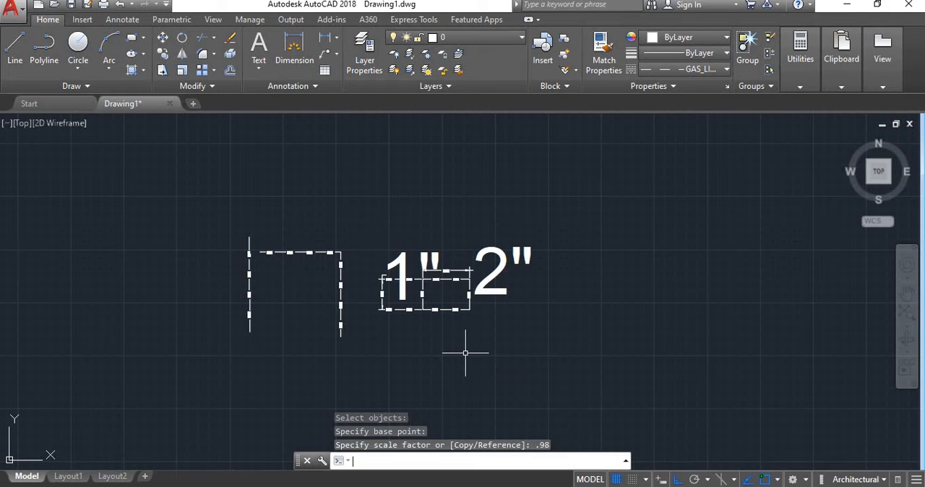
Scale the rectangle and its dimensions by a factor of 1.5 about the same lower-right corner.
scroll(470, 307, "up", 4)
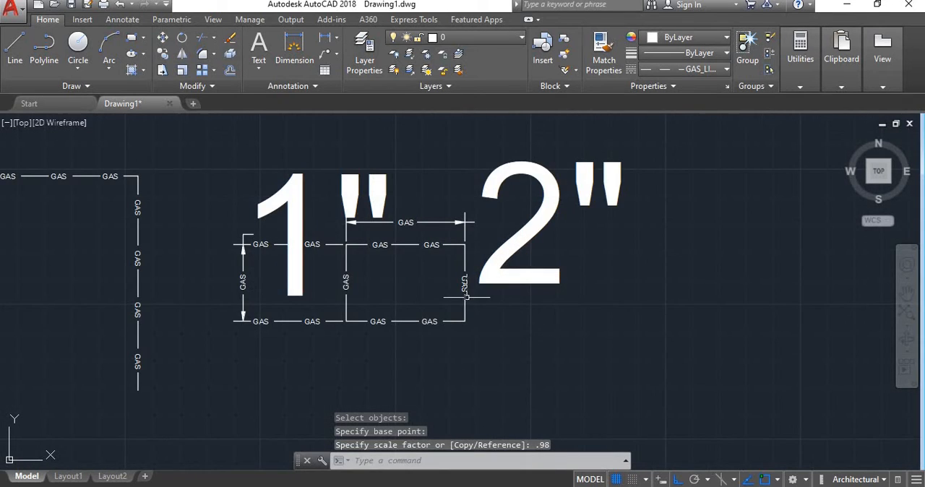
key("Return")
left_click(533, 370)
left_click(195, 149)
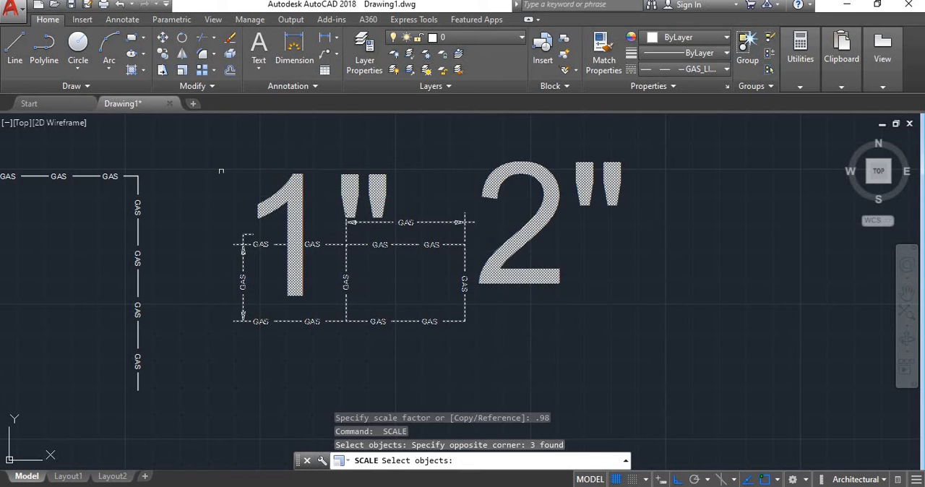
key("Return")
left_click(465, 321)
scroll(469, 362, "down", 4)
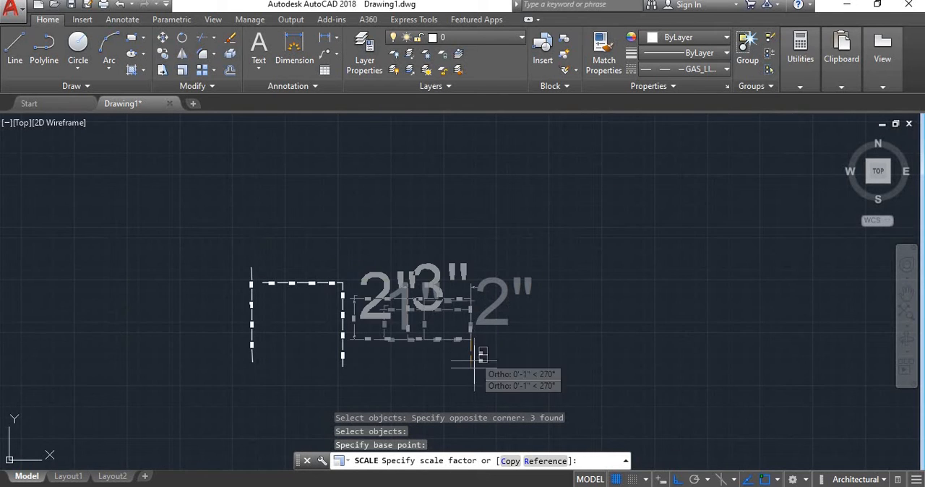
type("1.5")
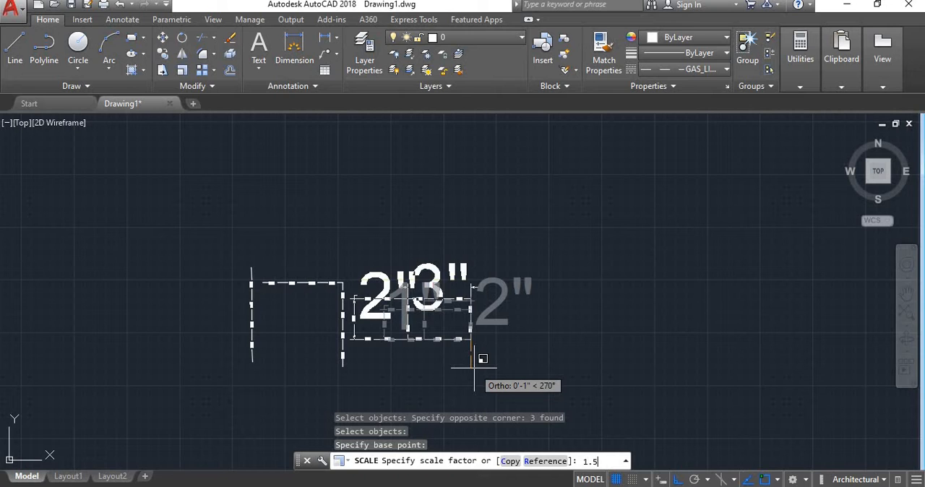
key("Return")
scroll(422, 302, "up", 3)
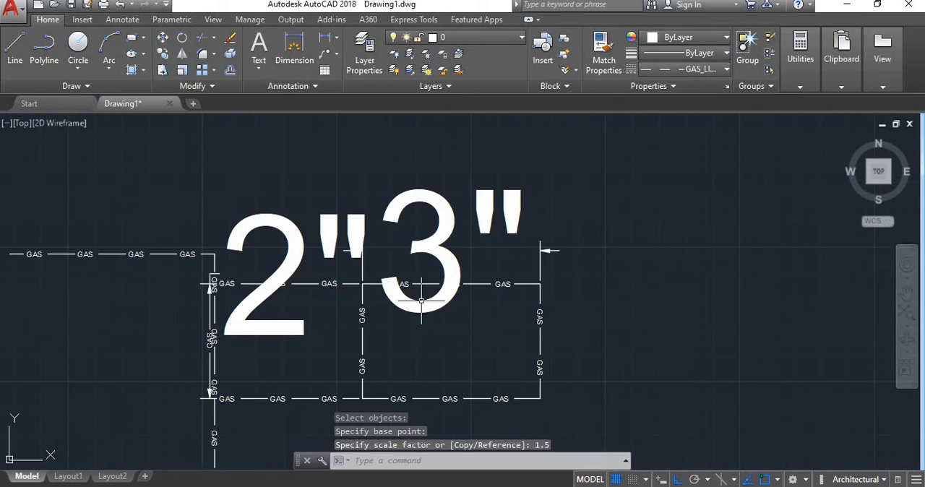
scroll(421, 302, "down", 2)
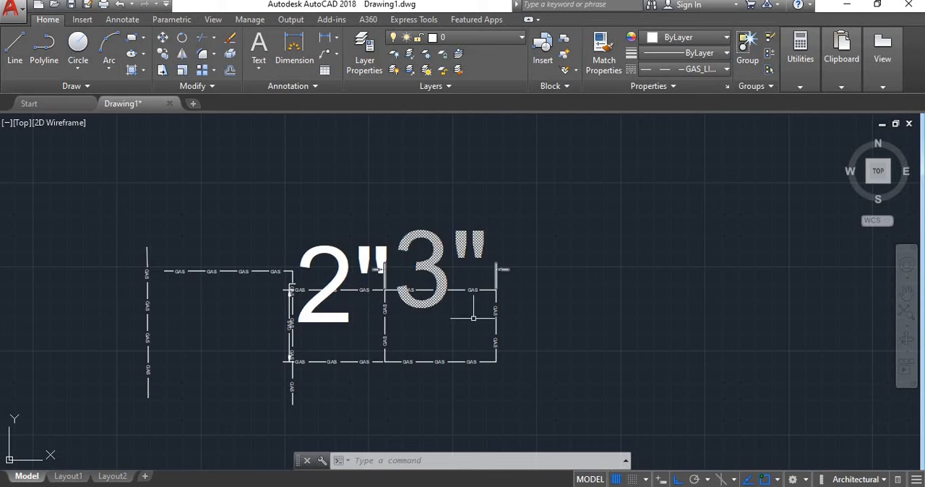
scroll(483, 336, "down", 2)
scroll(479, 338, "up", 4)
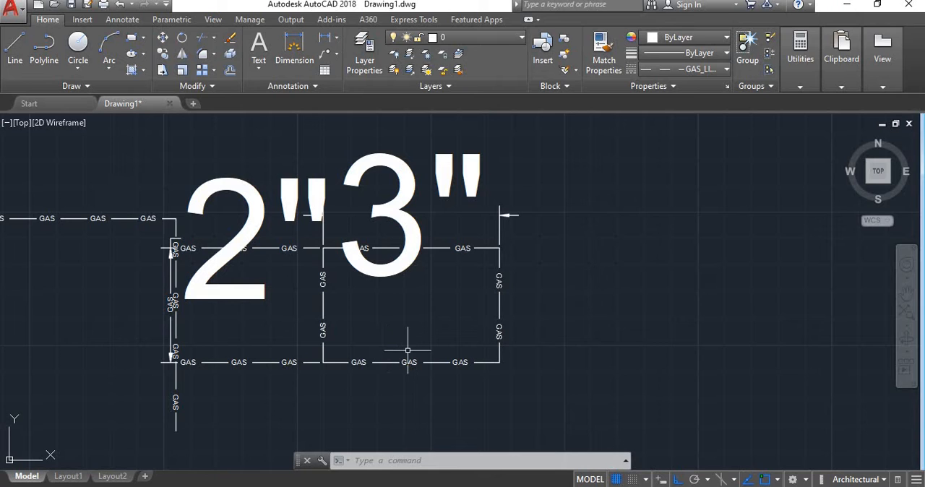
scroll(407, 351, "down", 2)
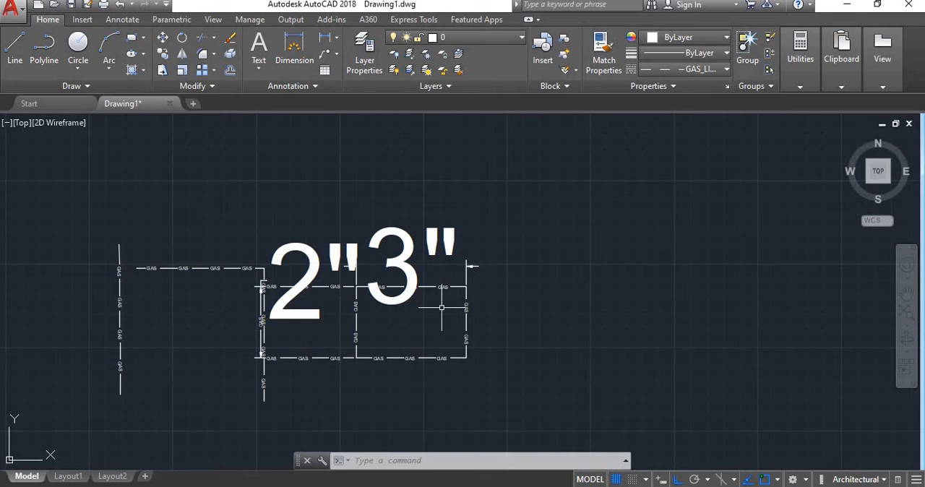
Enlarge the rectangle and its dimensions by a scale factor of 1.9 from the lower-right corner.
key("Return")
left_click(535, 397)
left_click(316, 198)
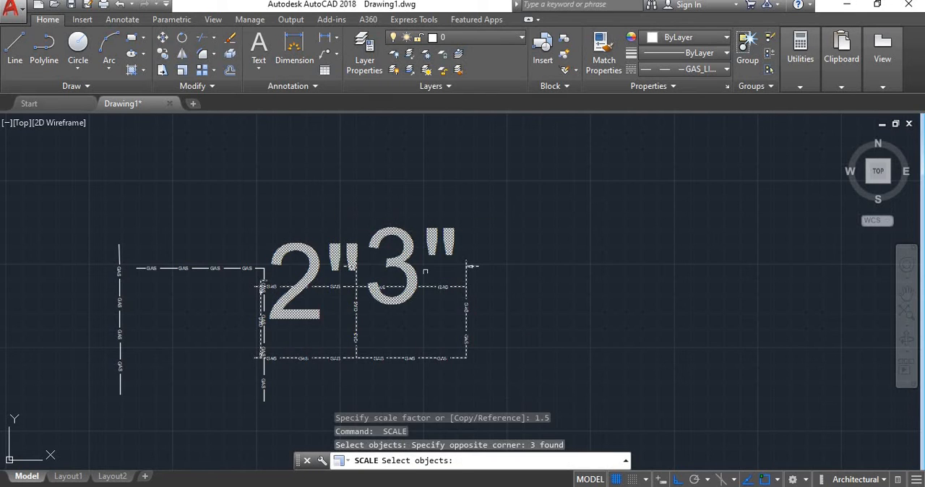
key("Return")
left_click(467, 358)
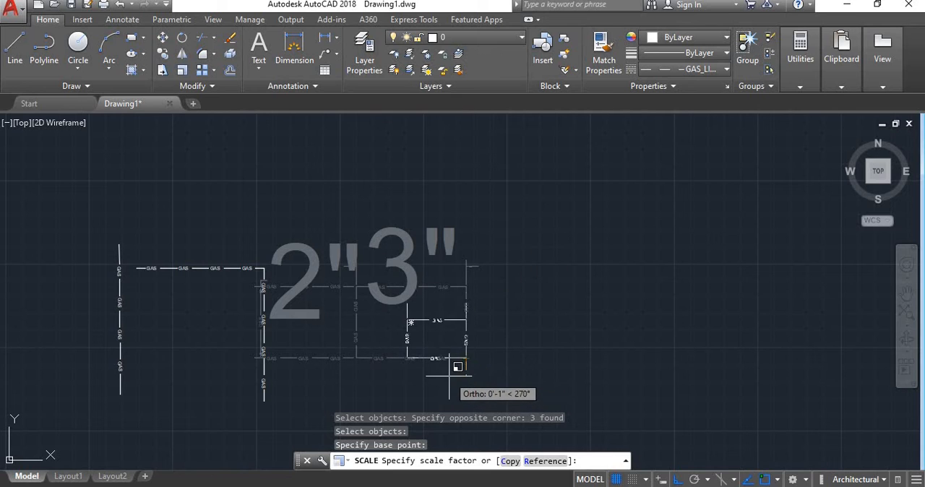
type("1.9")
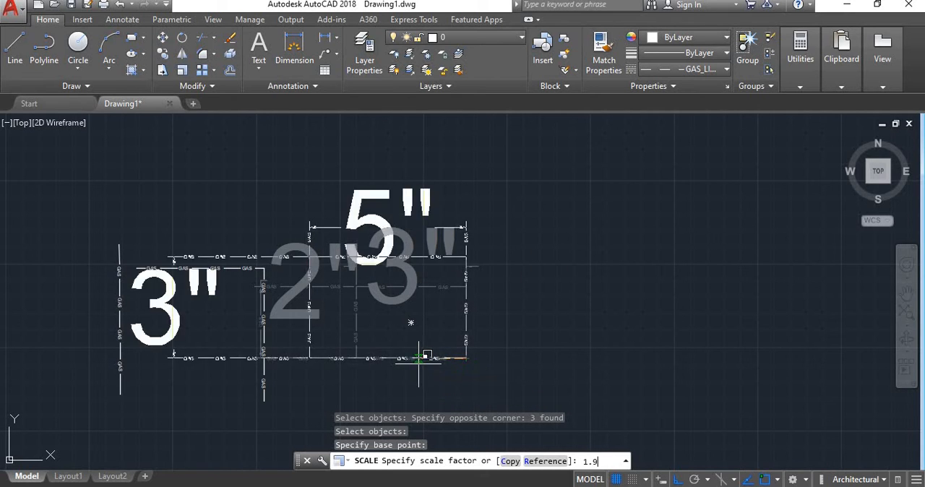
key("Return")
Erase the scaled rectangle together with its width and height dimensions, leaving only the open gas lines.
scroll(303, 318, "down", 1)
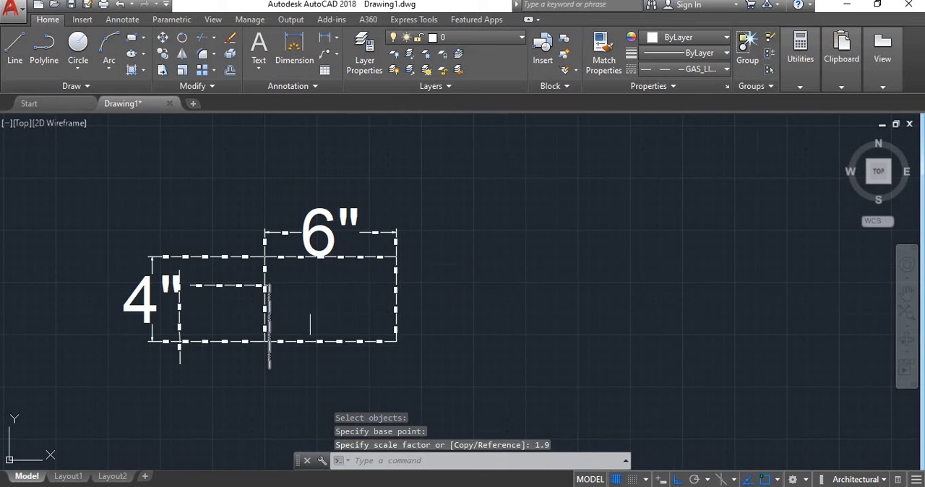
left_click(431, 367)
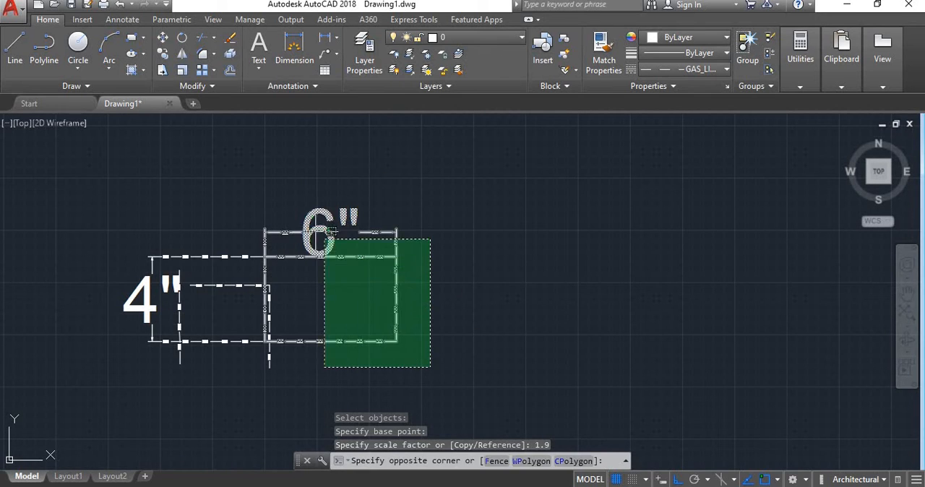
left_click(325, 240)
key("Delete")
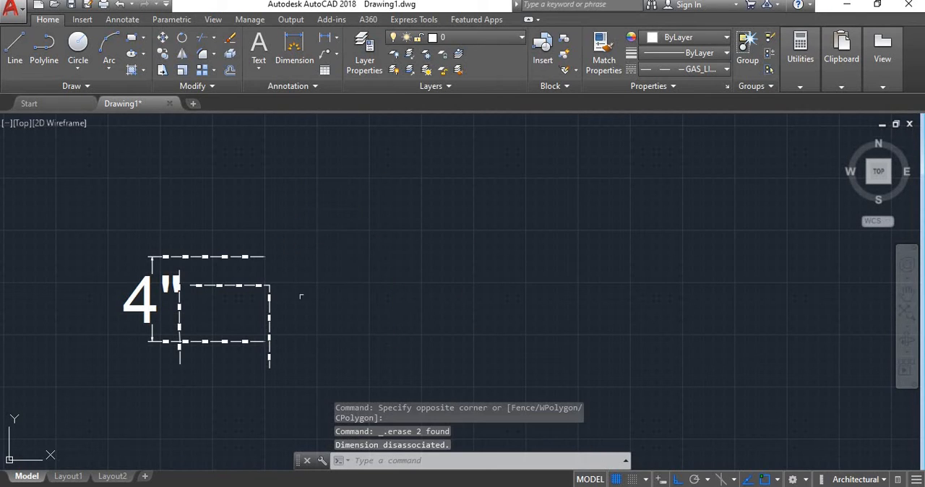
scroll(156, 278, "up", 4)
left_click(347, 203)
left_click(295, 242)
key("Delete")
scroll(296, 242, "down", 2)
left_click(280, 319)
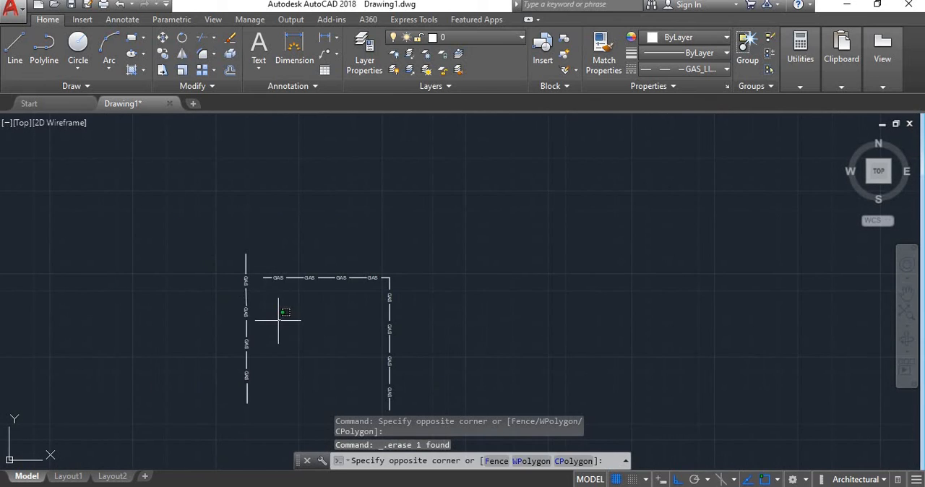
left_click(299, 337)
scroll(311, 311, "down", 2)
left_click(216, 86)
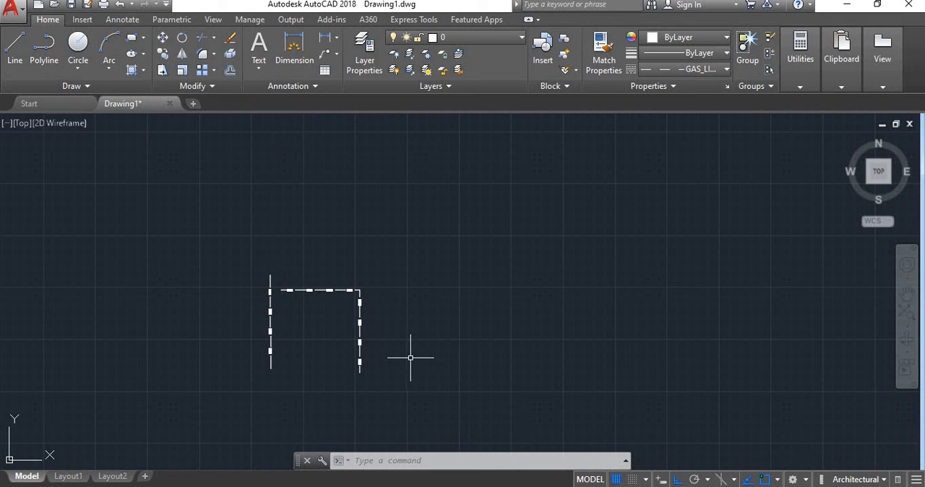
type("reverse")
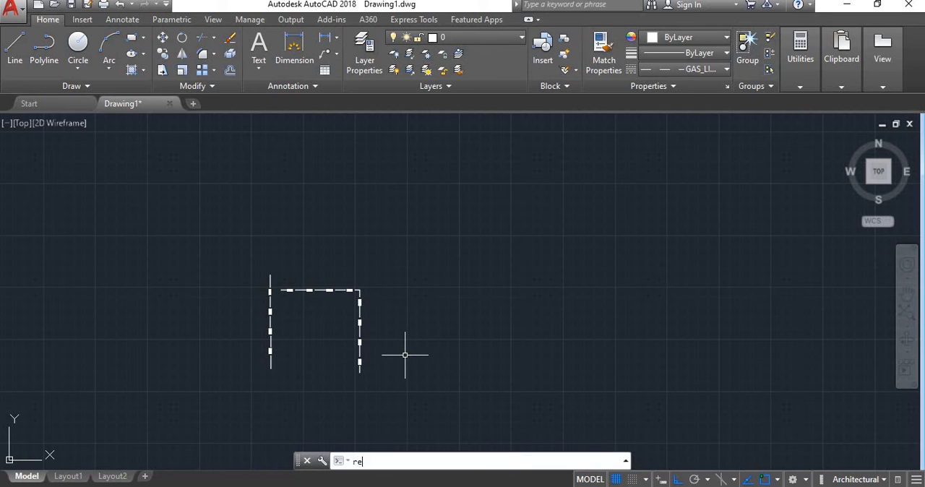
key("Return")
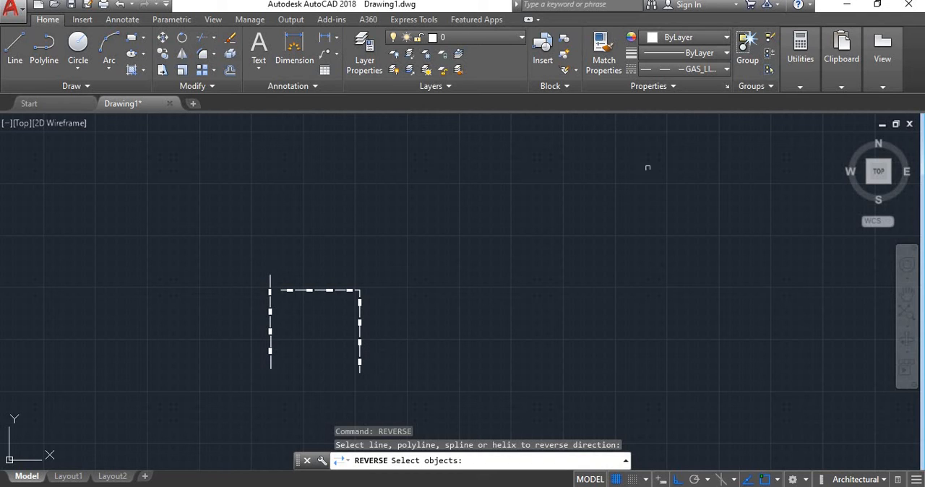
scroll(311, 320, "up", 3)
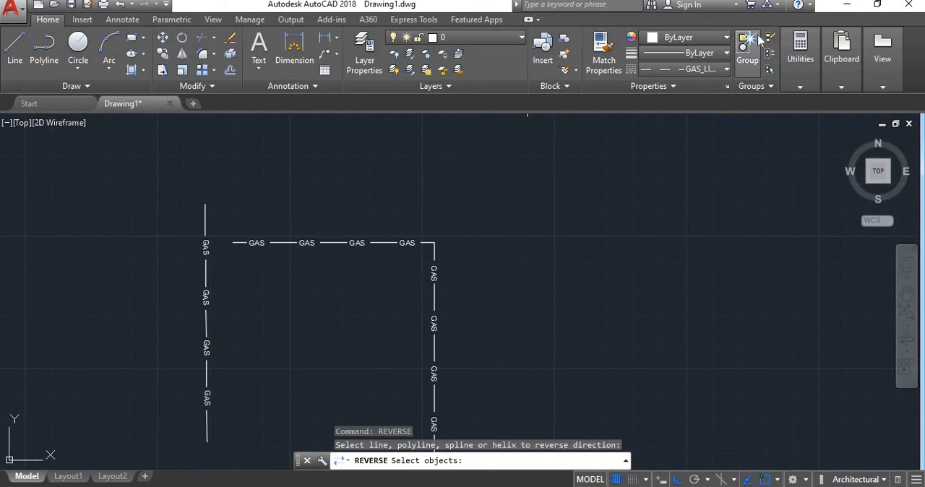
Load the GAS_LINE linetype from acad.lin through the Linetype Manager and close the manager.
left_click(725, 69)
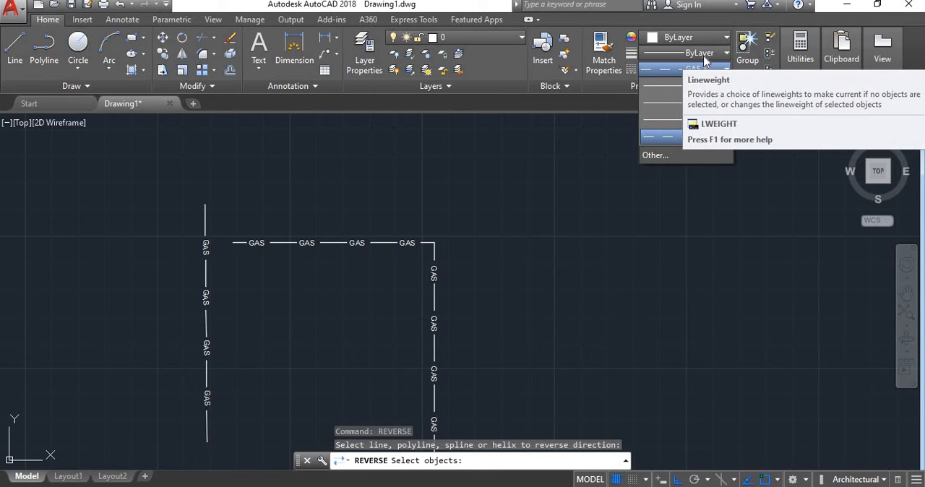
left_click(726, 68)
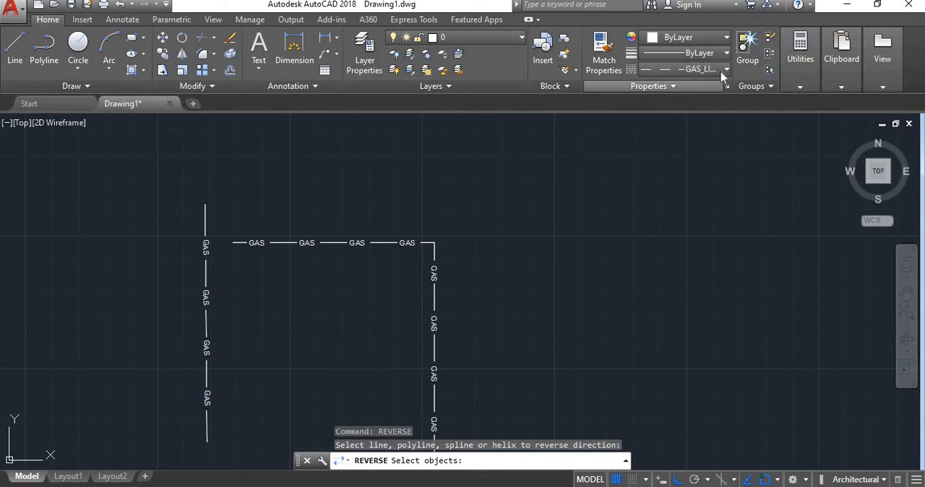
left_click(727, 68)
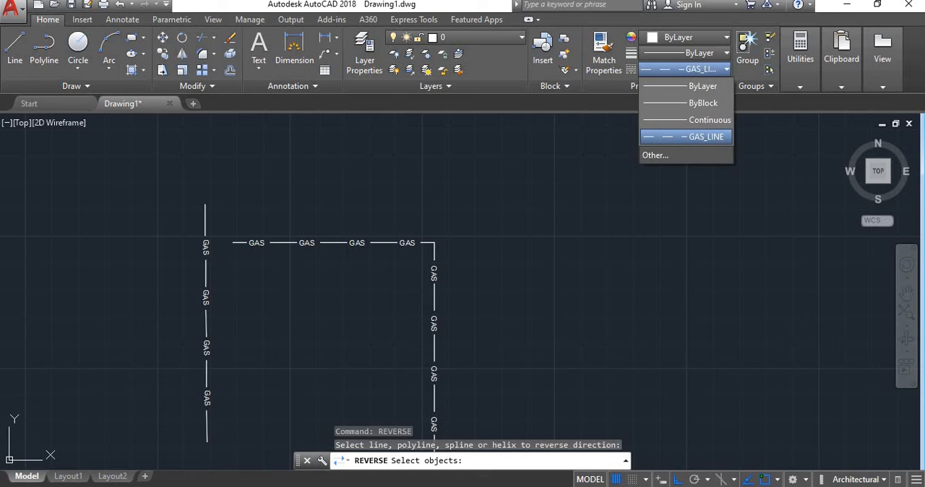
left_click(695, 154)
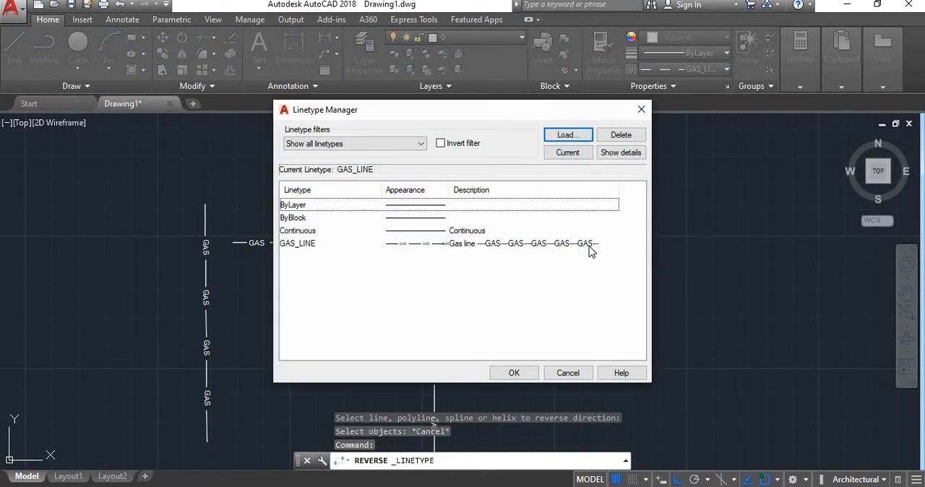
left_click(568, 134)
scroll(501, 271, "down", 4)
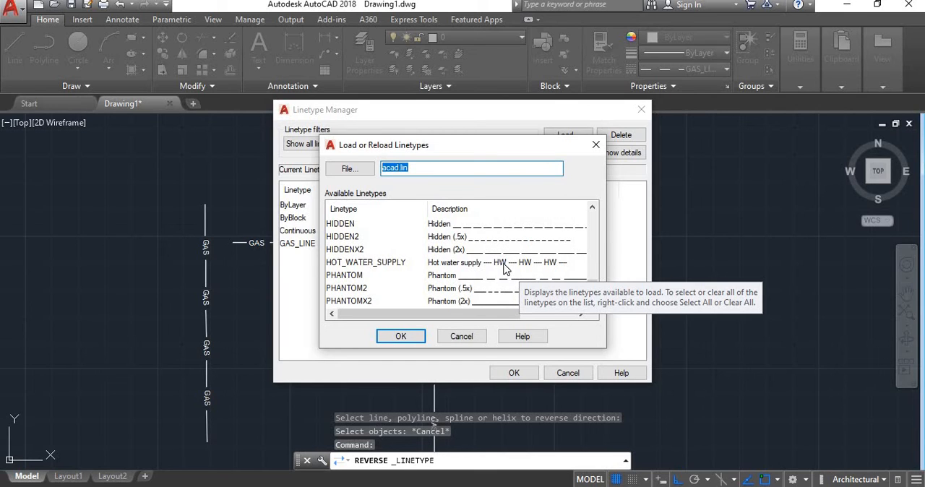
scroll(506, 269, "down", 1)
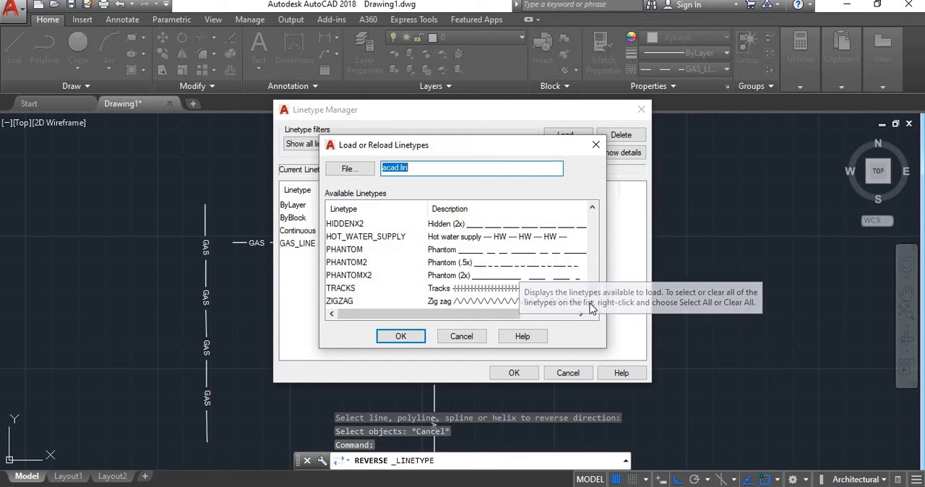
scroll(519, 287, "up", 3)
scroll(519, 288, "down", 1)
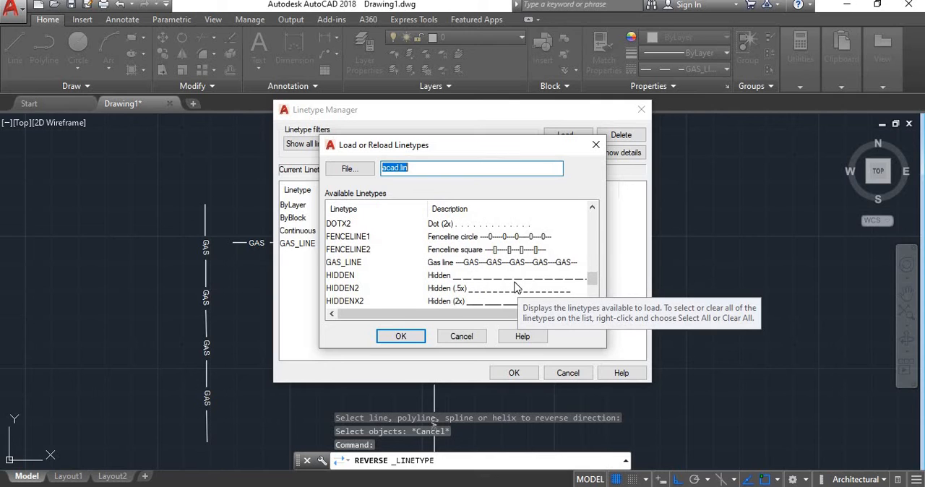
left_click(493, 263)
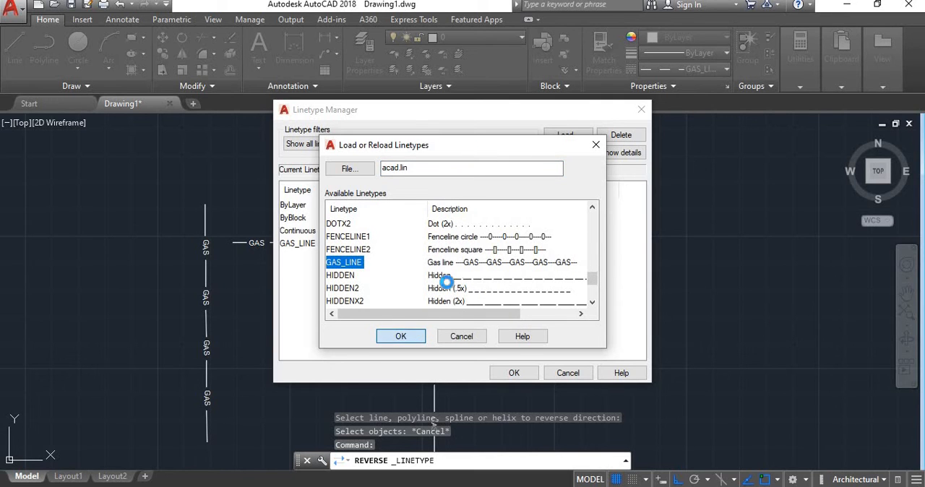
left_click(404, 336)
key("Return")
Reverse the direction of the vertical gas line that meets the end of the horizontal one.
scroll(405, 336, "down", 3)
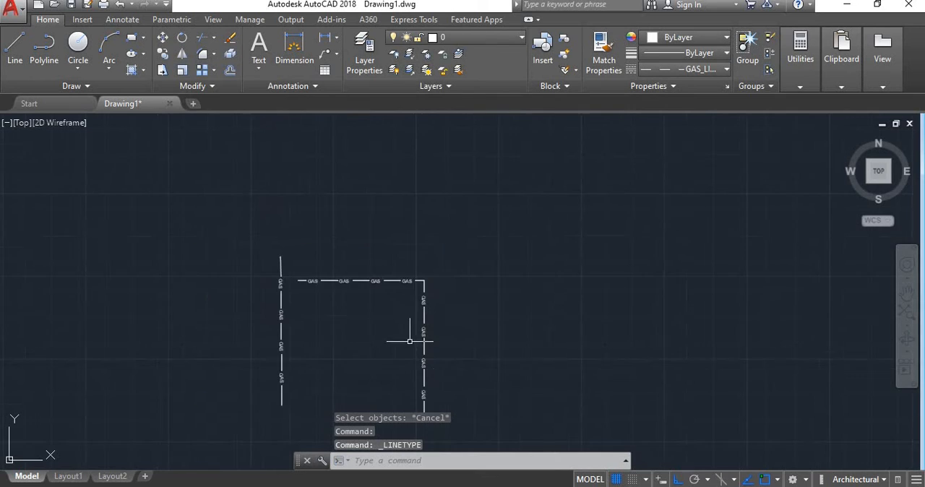
scroll(424, 381, "up", 2)
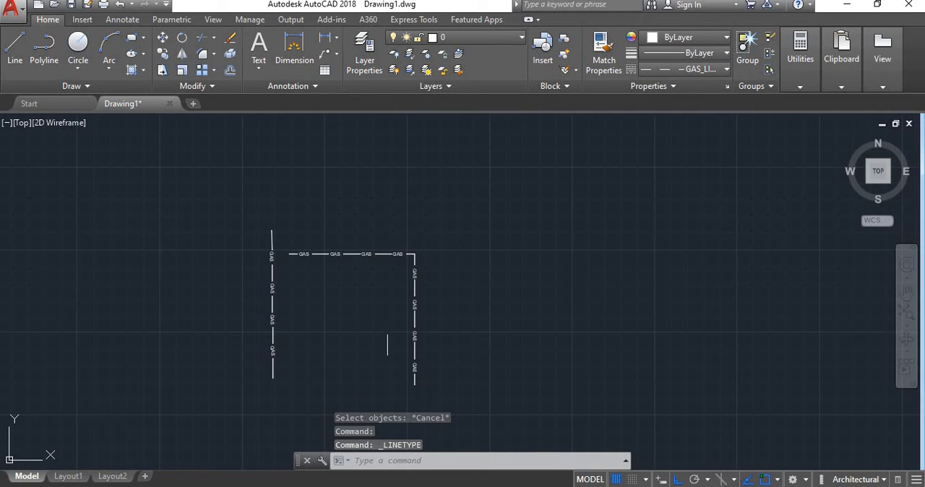
middle_click_drag(416, 264, 421, 210)
scroll(421, 211, "up", 2)
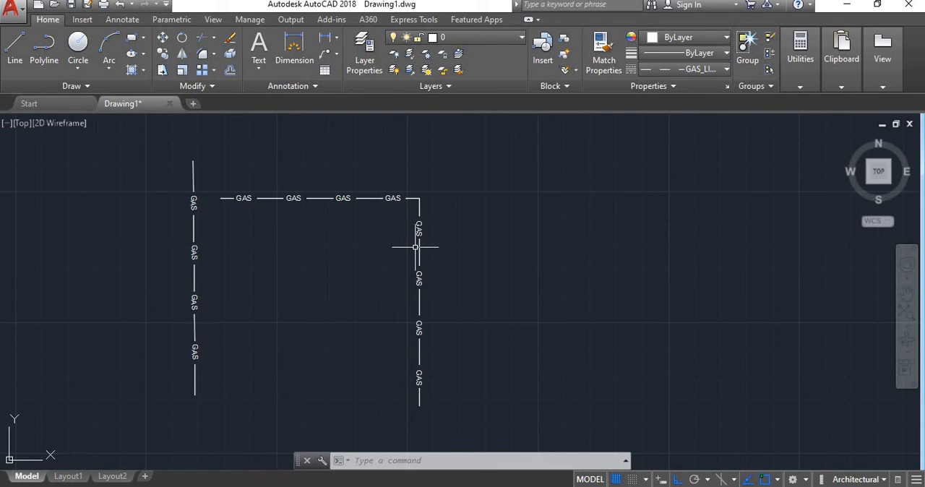
type("REVe")
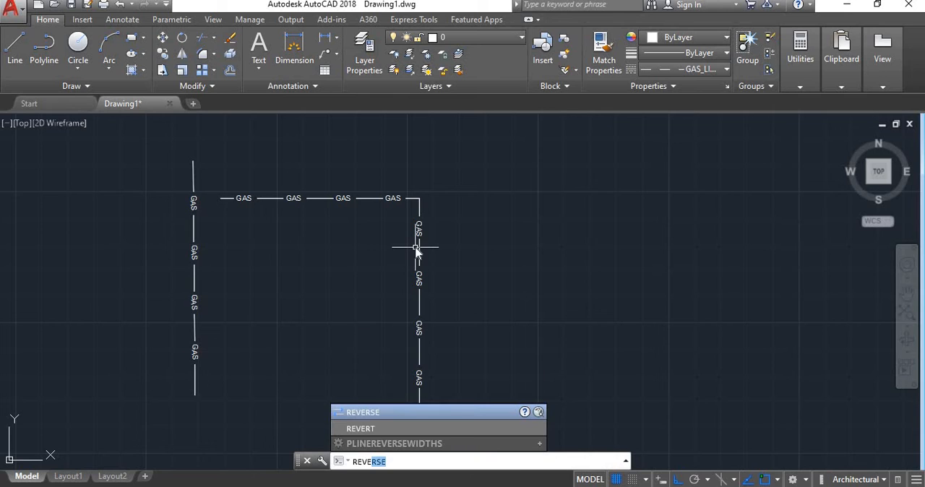
key("Return")
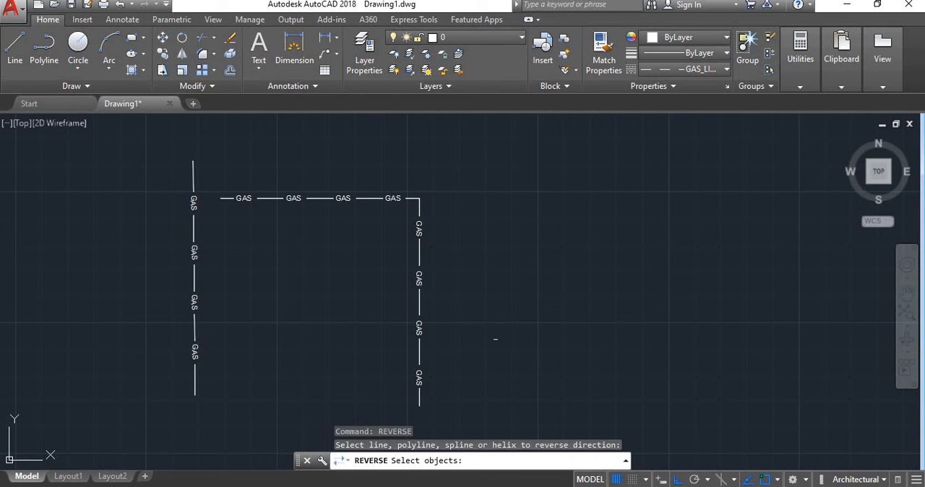
scroll(407, 220, "up", 2)
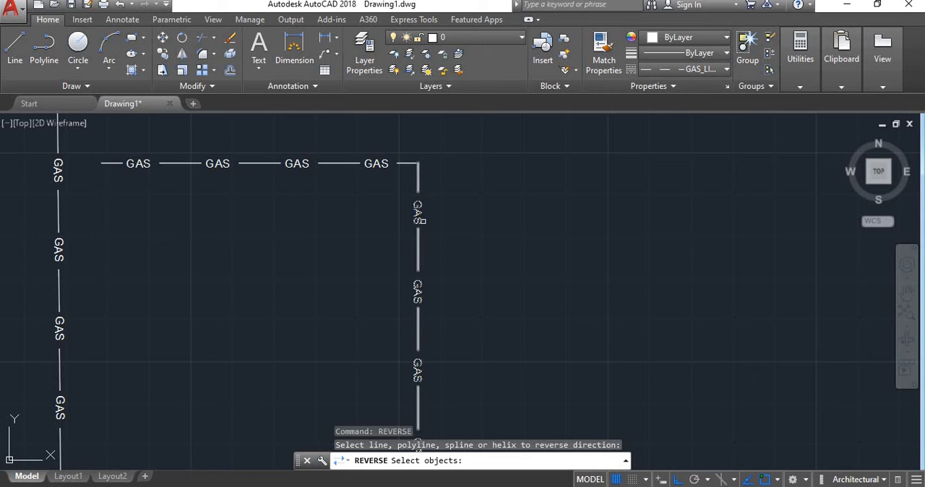
scroll(420, 220, "down", 1)
scroll(416, 238, "up", 1)
left_click(434, 270)
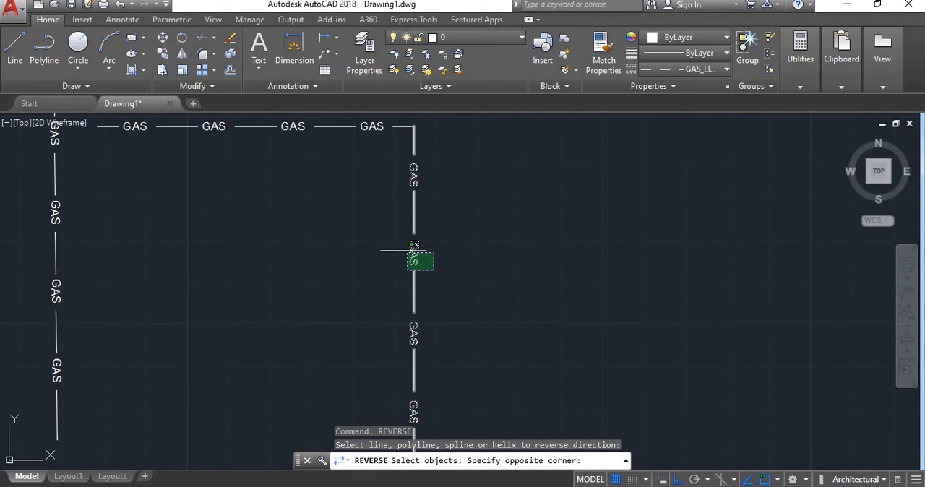
left_click(343, 179)
scroll(475, 231, "down", 3)
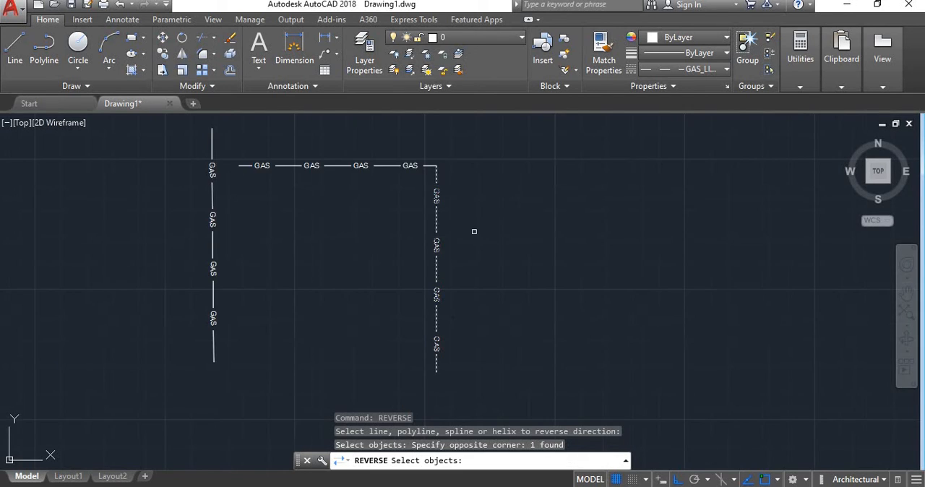
scroll(475, 233, "up", 1)
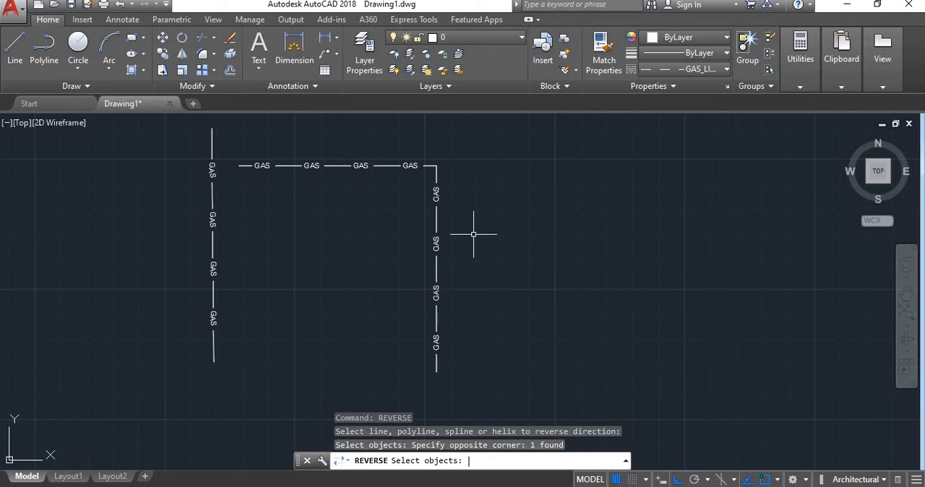
key("Return")
scroll(433, 257, "up", 3)
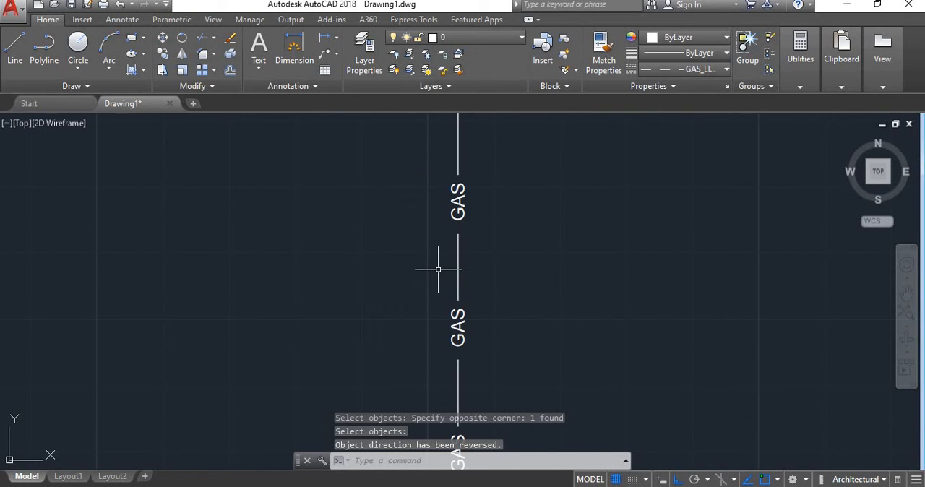
scroll(438, 269, "down", 4)
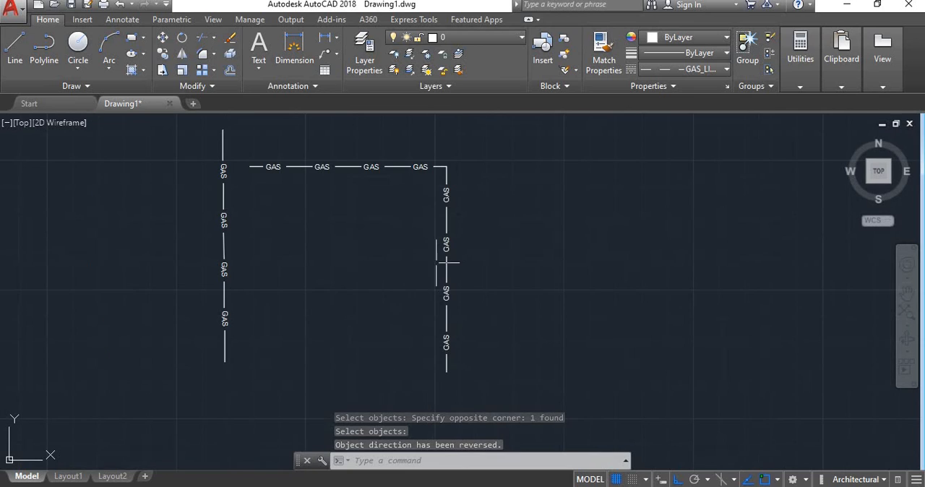
Erase the separate vertical gas line, keeping the horizontal and vertical pair that meet at a corner.
key("Return")
left_click(273, 277)
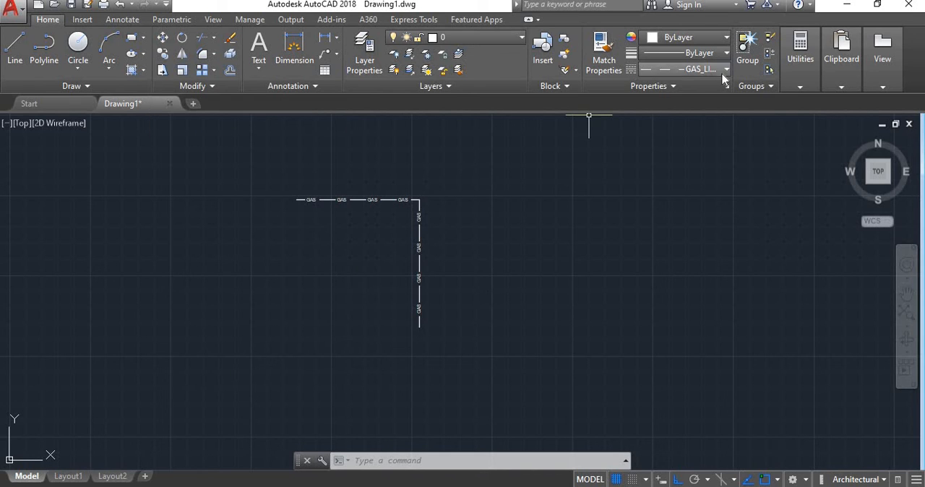
Align the rectangle to the line with one point pair, its lower-left corner to the line's left endpoint.
type("ALI")
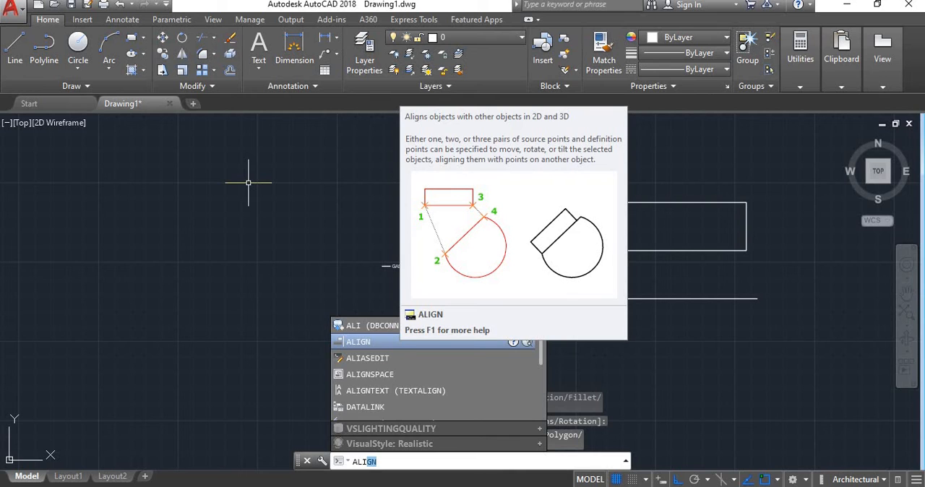
key("Return")
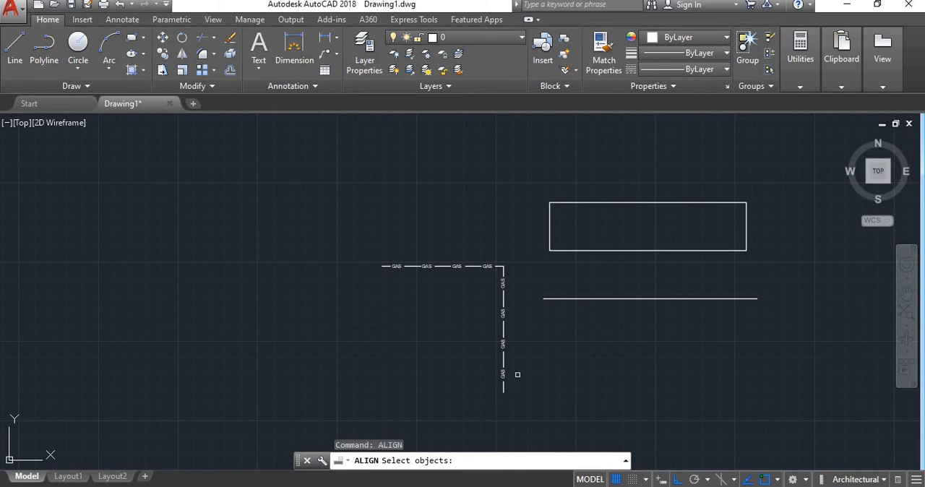
scroll(515, 376, "down", 3)
scroll(575, 332, "up", 2)
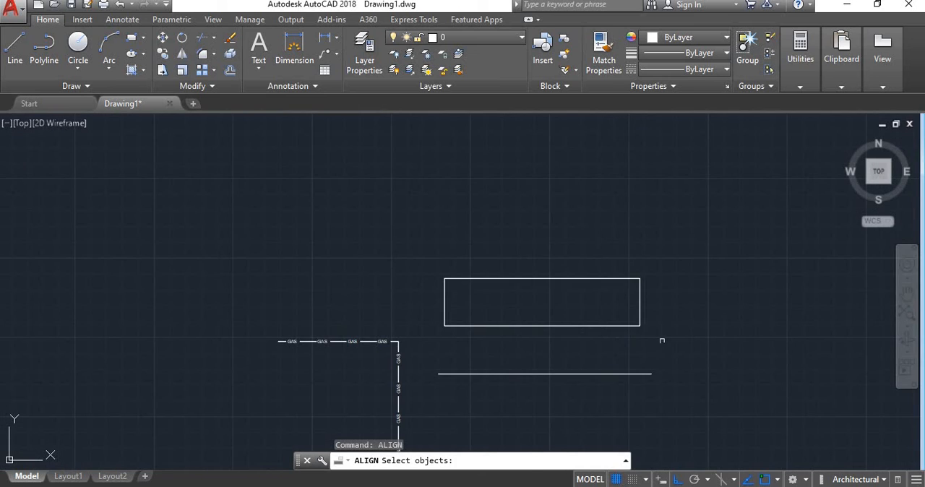
left_click(662, 341)
left_click(438, 240)
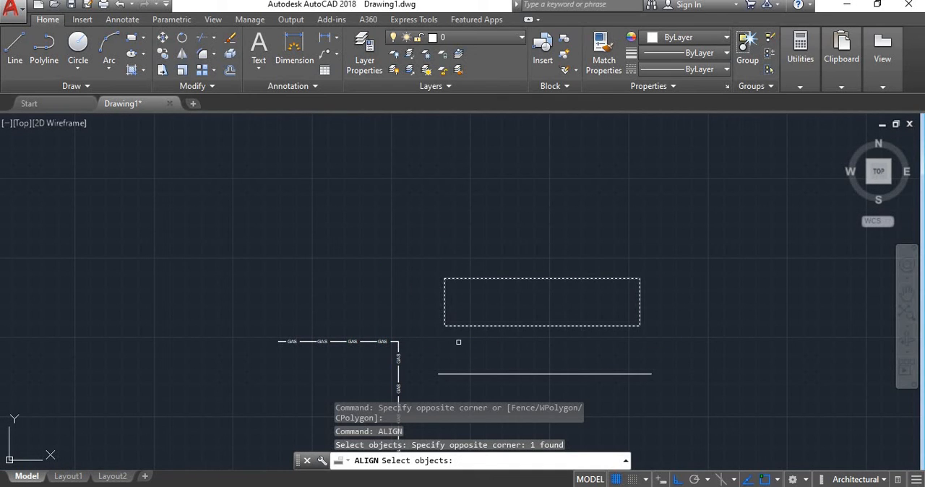
scroll(458, 341, "down", 5)
scroll(457, 356, "up", 5)
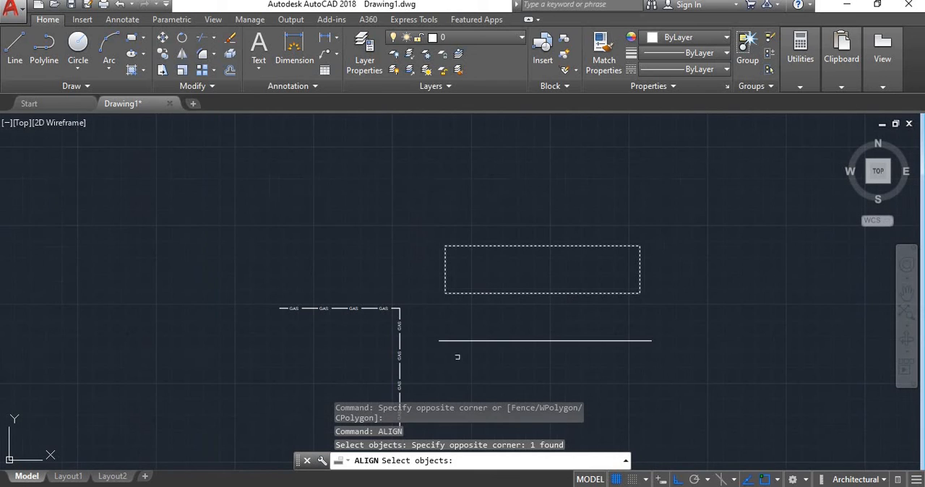
key("Return")
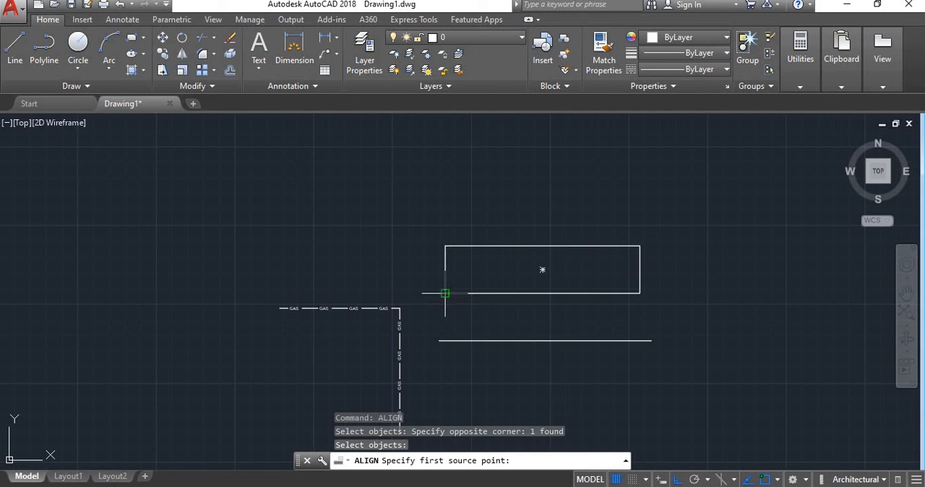
left_click(445, 294)
left_click(439, 340)
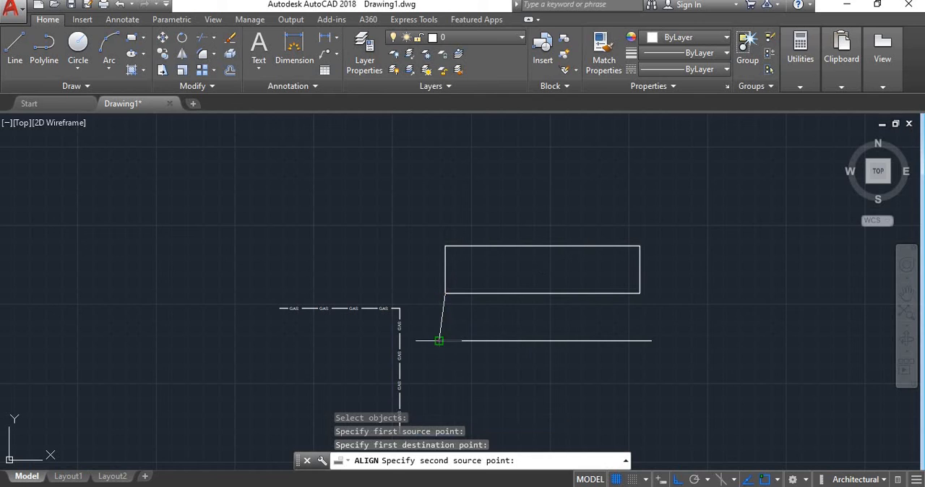
key("Return")
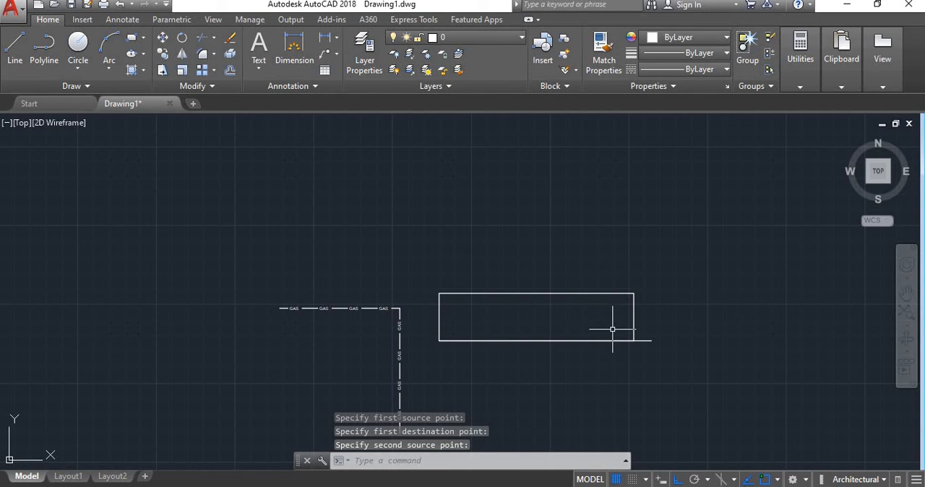
scroll(506, 376, "up", 2)
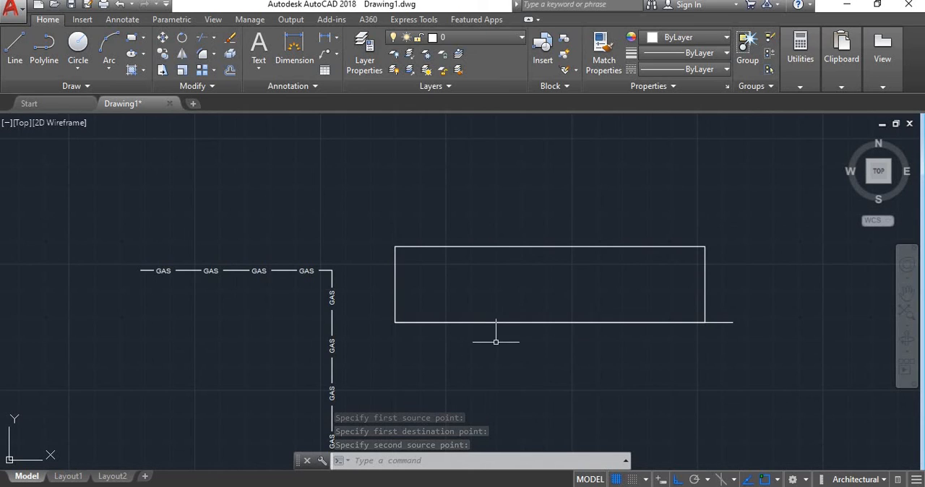
Undo the single-point alignment of the rectangle.
scroll(496, 332, "down", 4)
key("ctrl+z")
key("ctrl+z")
scroll(599, 324, "down", 4)
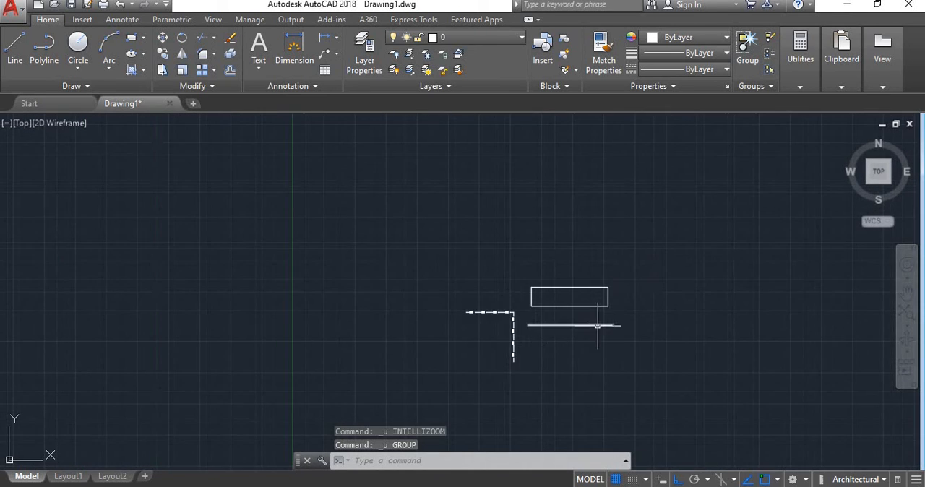
scroll(598, 326, "up", 4)
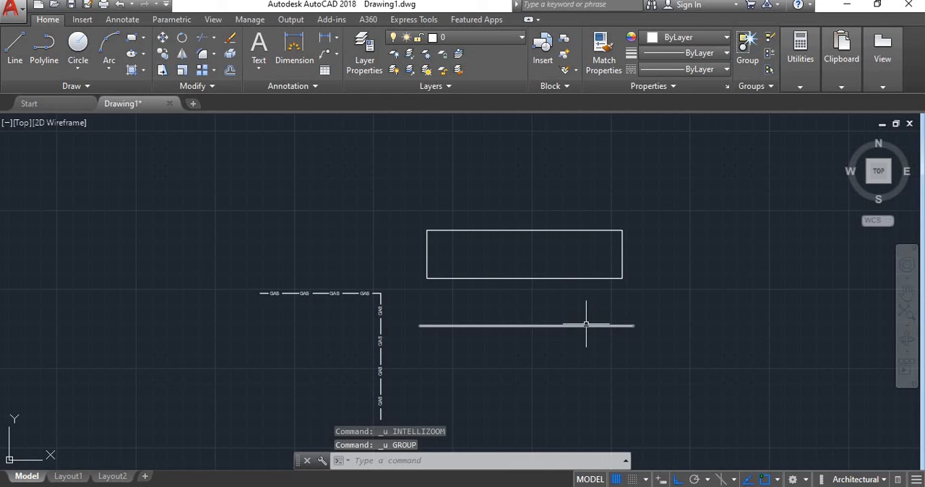
scroll(525, 349, "up", 2)
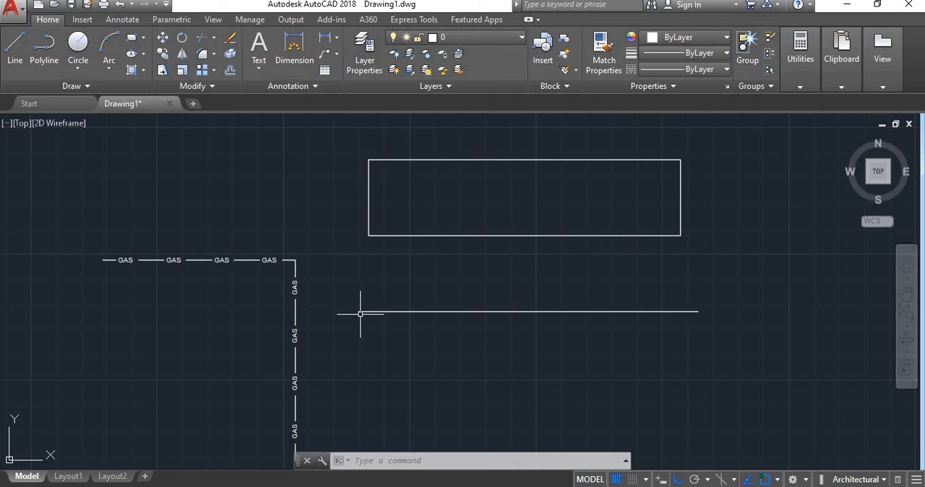
Align the rectangle to the line with two point pairs, lower corners to the line's matching endpoints, without scaling the rectangle.
type("a")
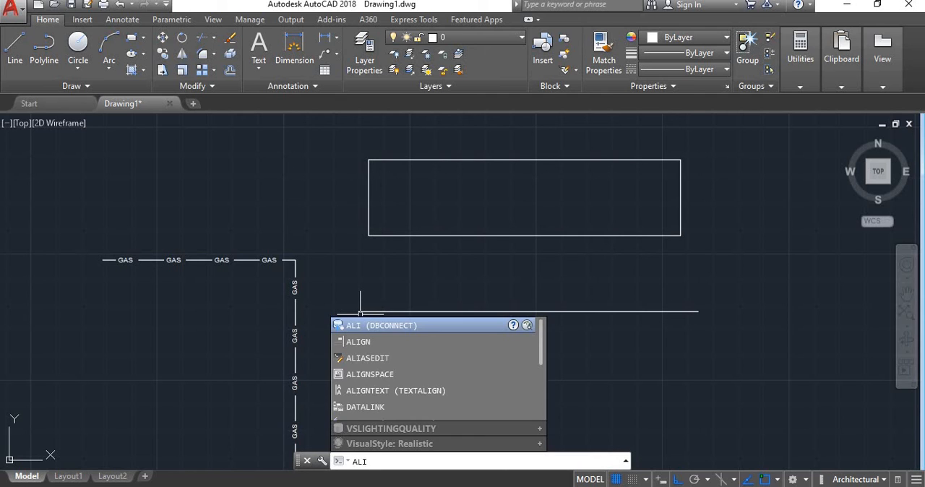
type("lign")
key("Return")
left_click(736, 282)
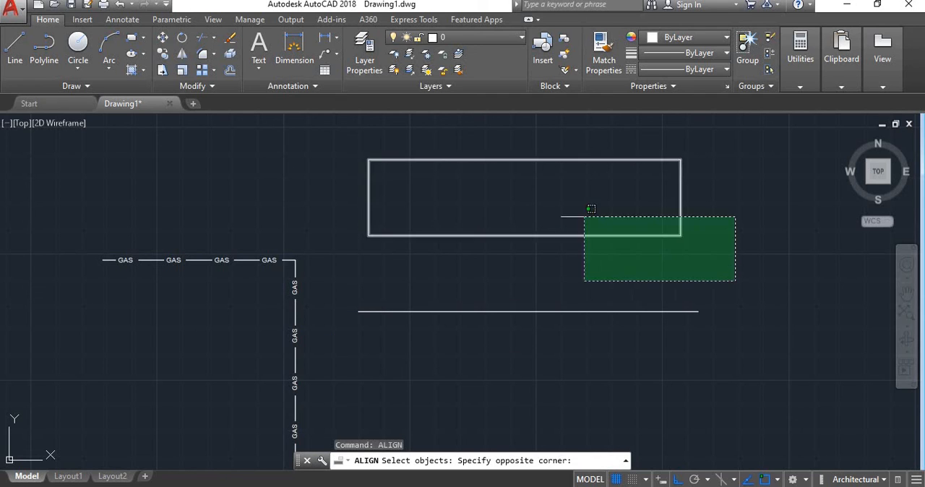
left_click(360, 124)
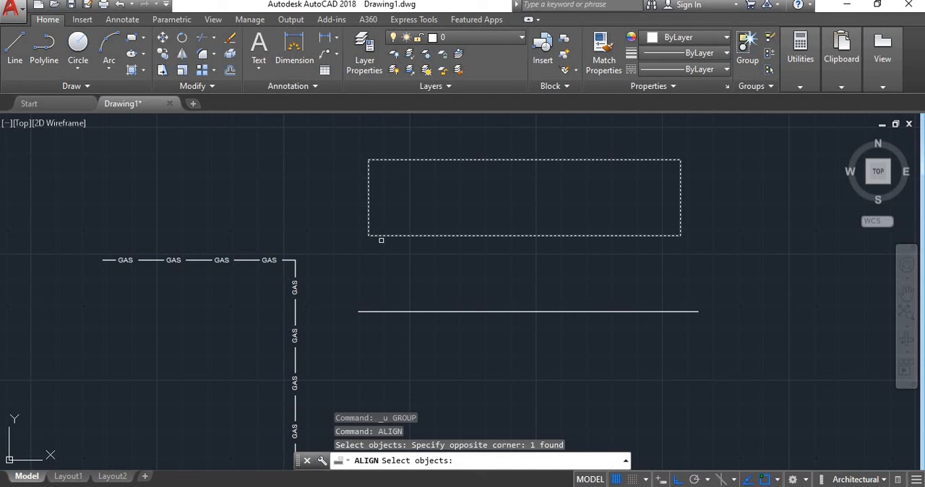
key("Return")
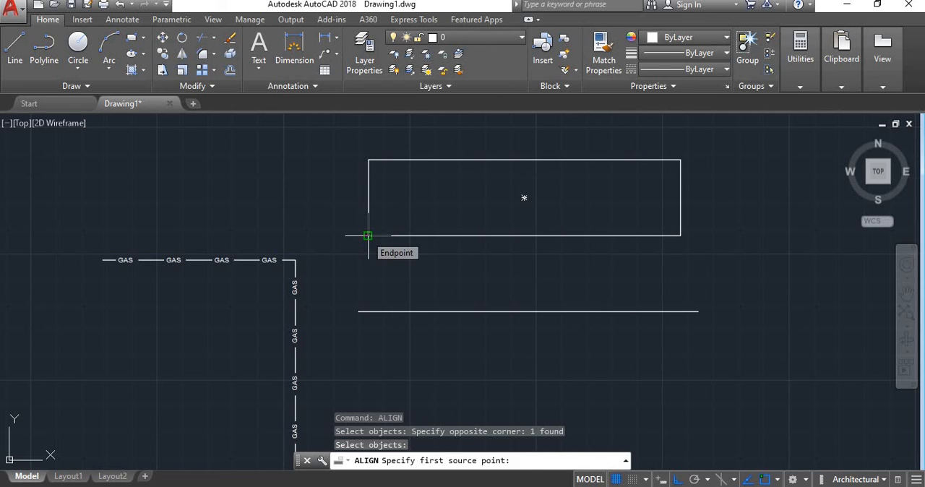
left_click(367, 236)
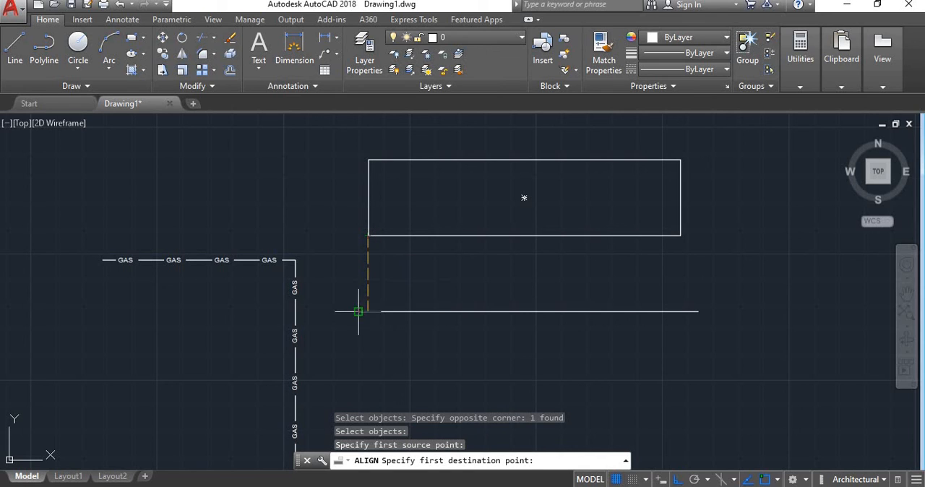
left_click(359, 311)
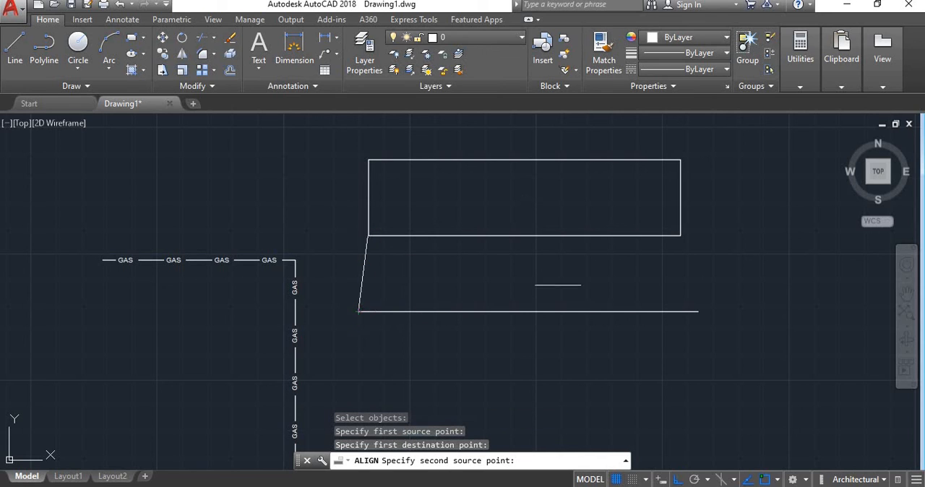
left_click(680, 236)
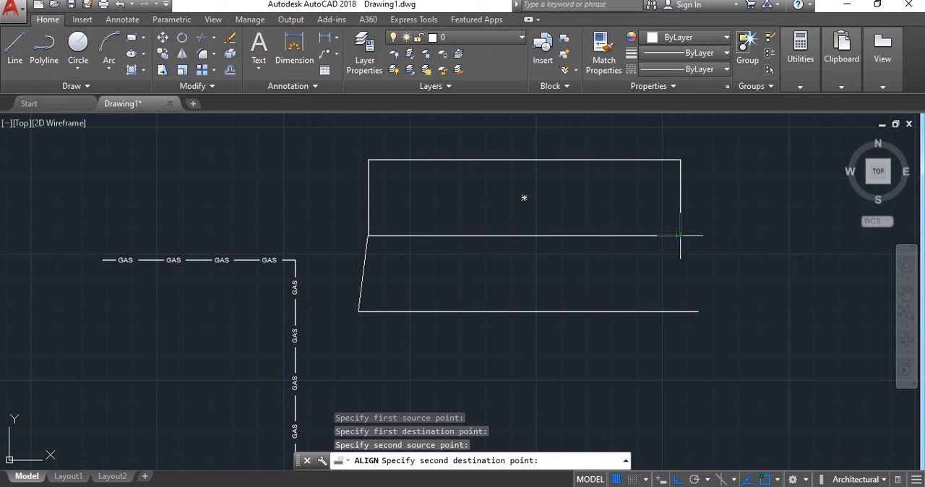
left_click(696, 313)
key("Return")
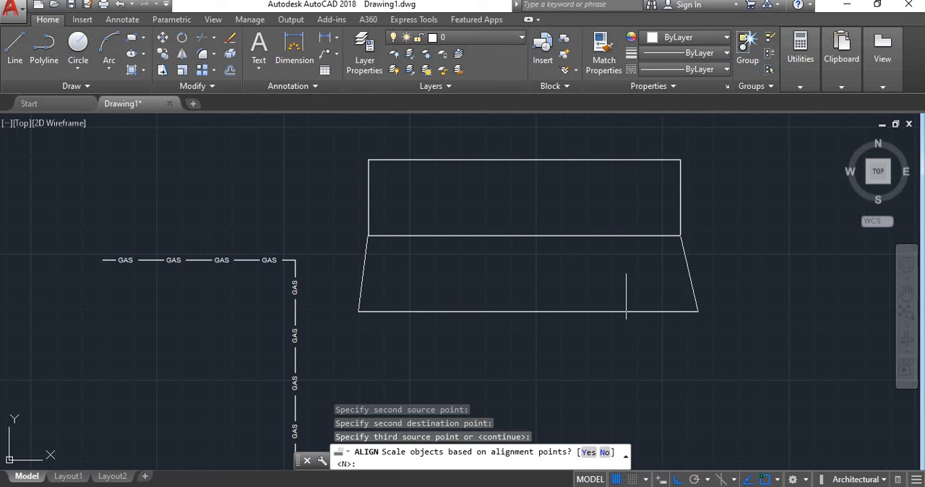
scroll(653, 294, "down", 1)
scroll(653, 289, "up", 1)
key("Return")
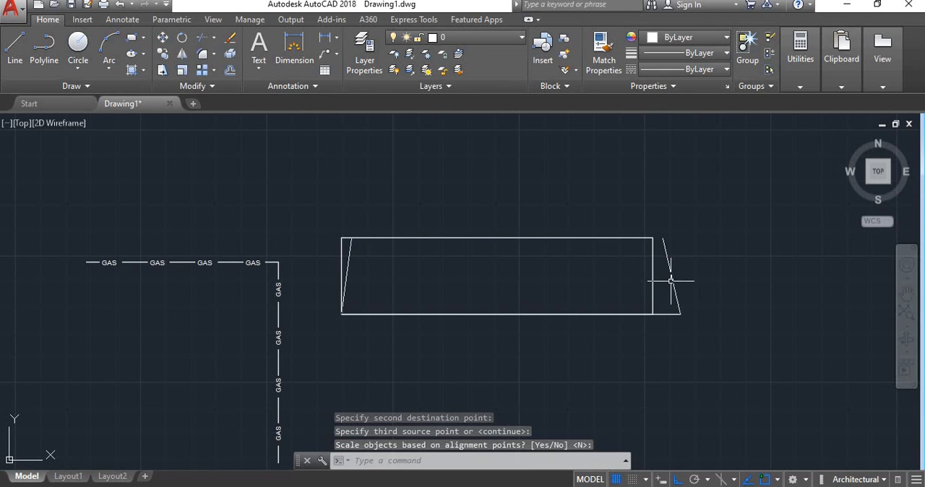
key("Return")
Select the rectangle together with the line under it.
scroll(574, 283, "down", 1)
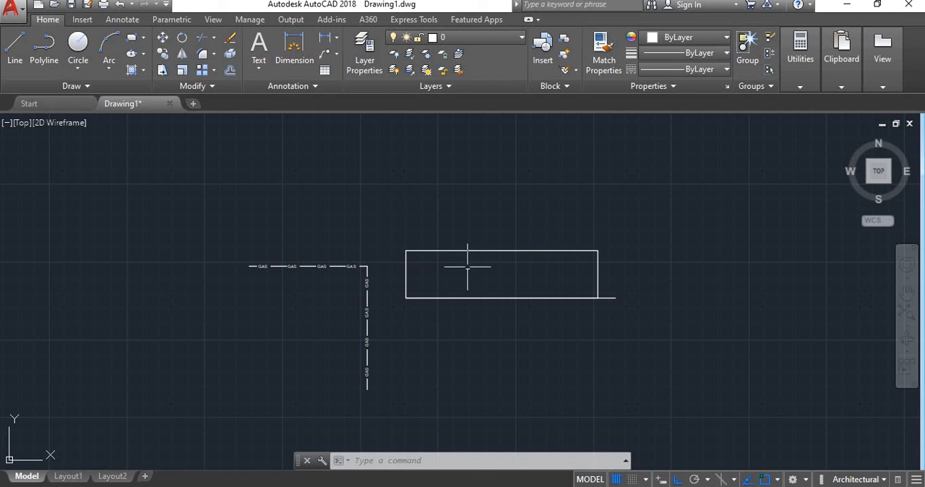
left_click(674, 359)
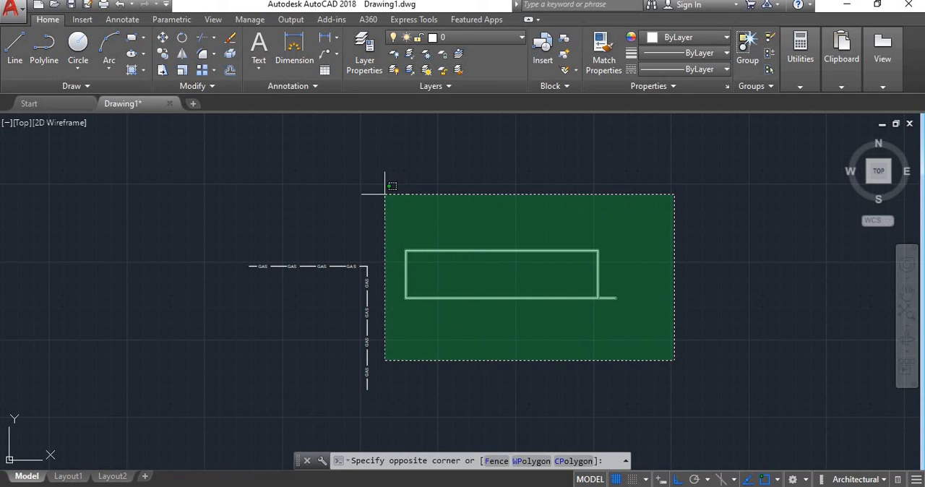